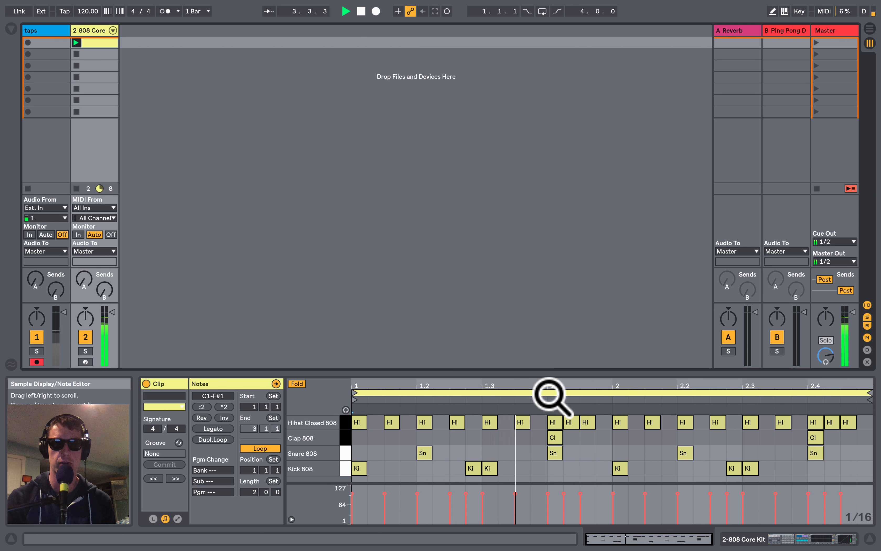
# - Try raising the velocity of the snare note at 1.2 to 112 and undo the change
pyautogui.moveTo(547, 389); pyautogui.dragTo(558, 399)
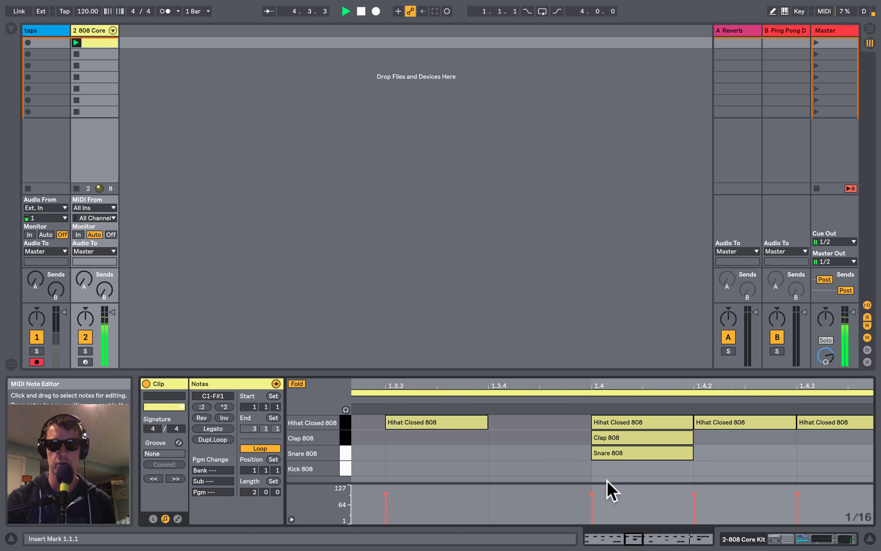
pyautogui.moveTo(616, 394); pyautogui.dragTo(559, 394)
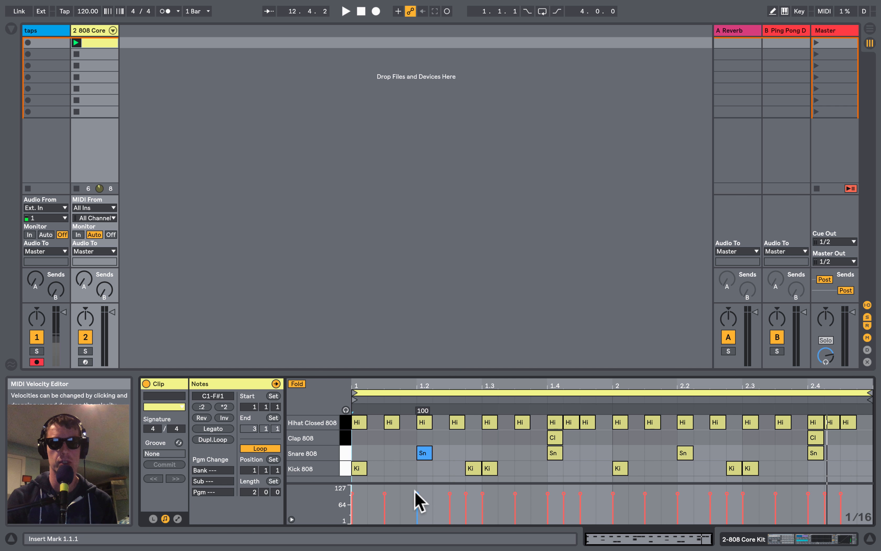
pyautogui.moveTo(416, 493); pyautogui.dragTo(416, 506)
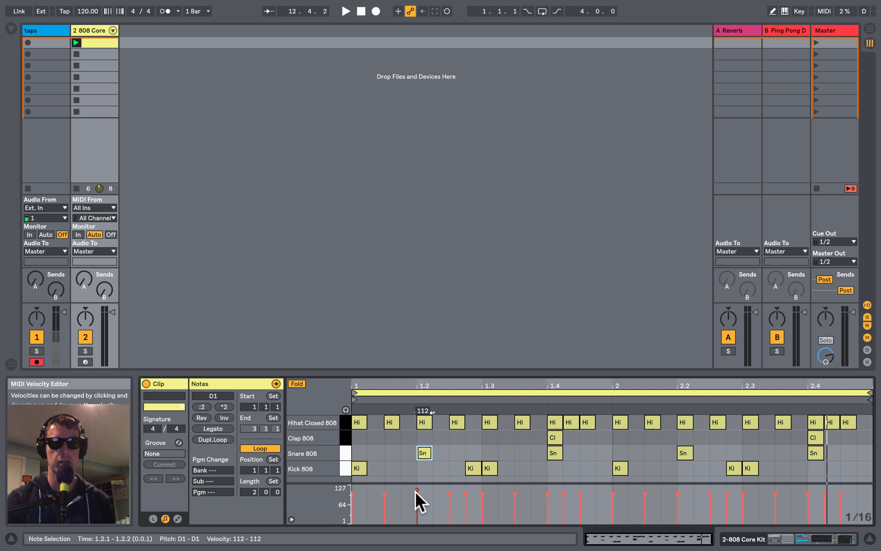
pyautogui.press('super+z')
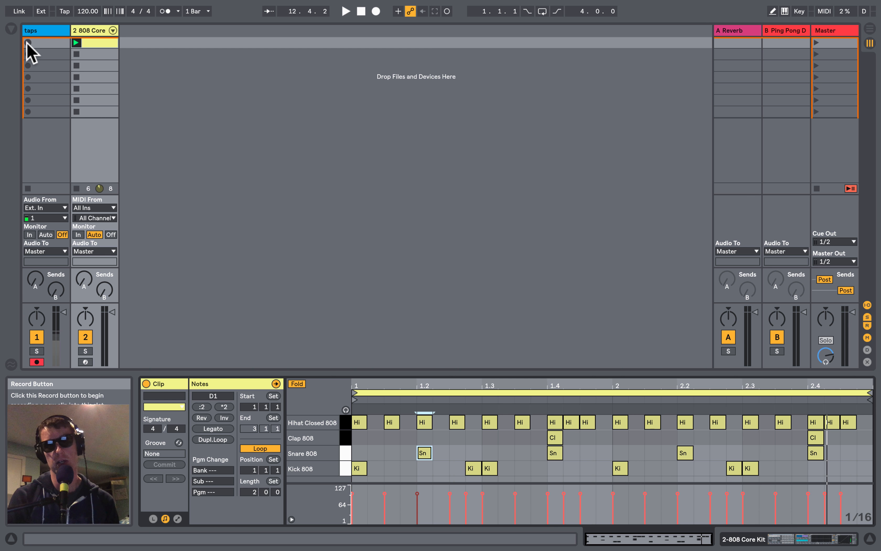
# - Play the 808 beat and record a clapped rhythm over it into the taps track's first clip slot
pyautogui.press('space')
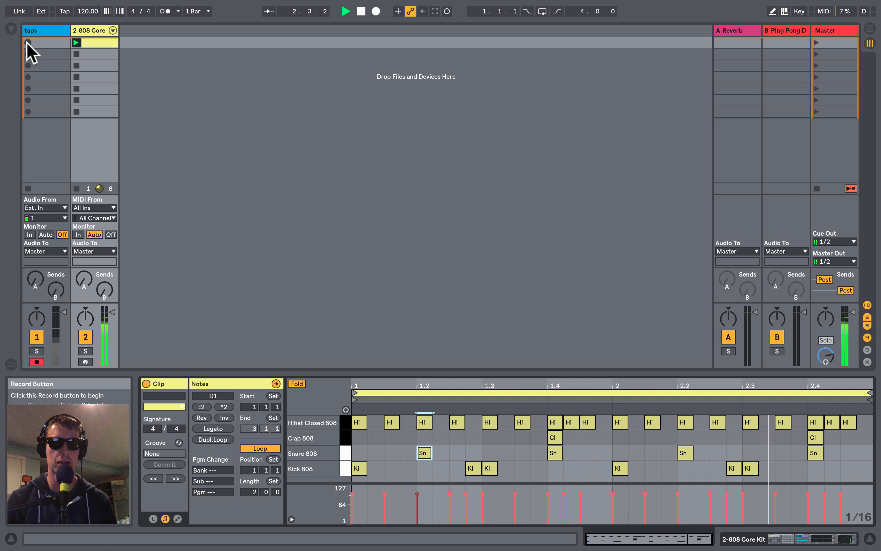
pyautogui.click(28, 43)
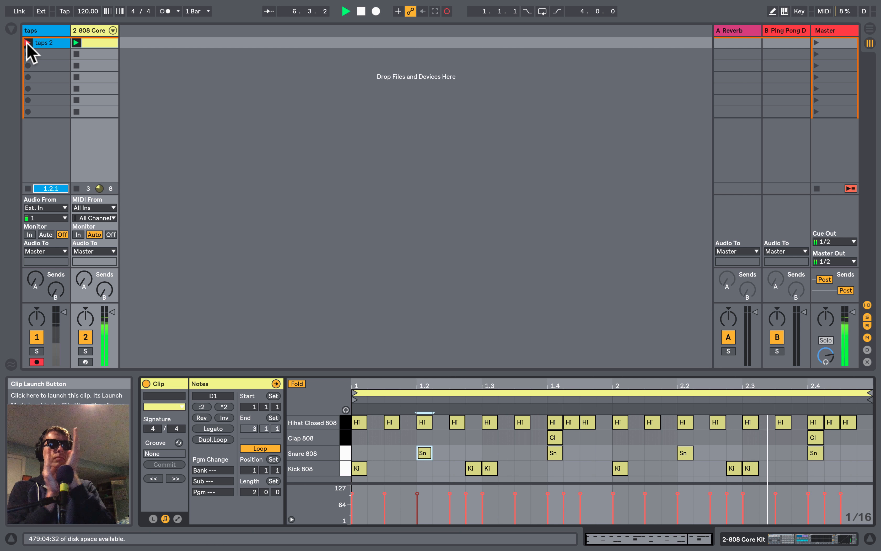
pyautogui.click(28, 43)
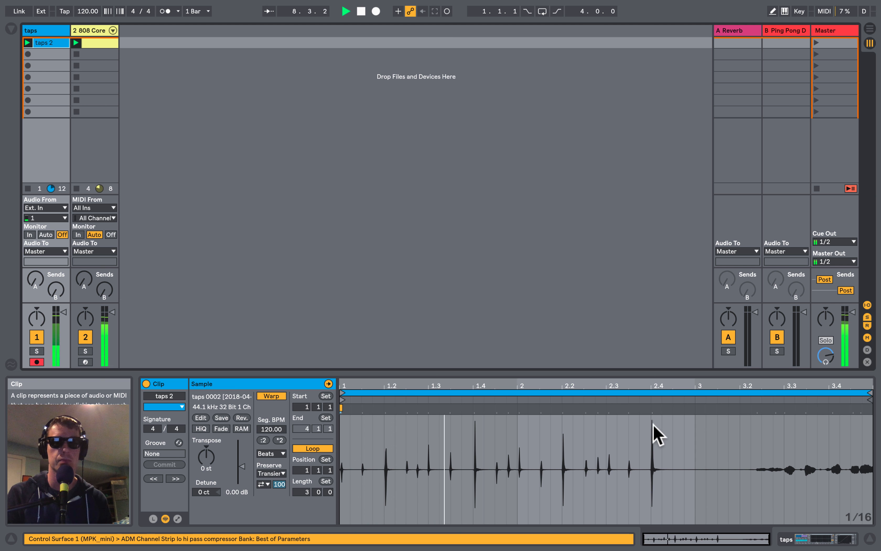
# - Shorten the recorded taps clip's loop to two bars, with playback stopped, and extract its groove
pyautogui.moveTo(874, 403)
pyautogui.mouseDown()
pyautogui.moveTo(689, 402)
pyautogui.moveTo(696, 402)
pyautogui.mouseUp()
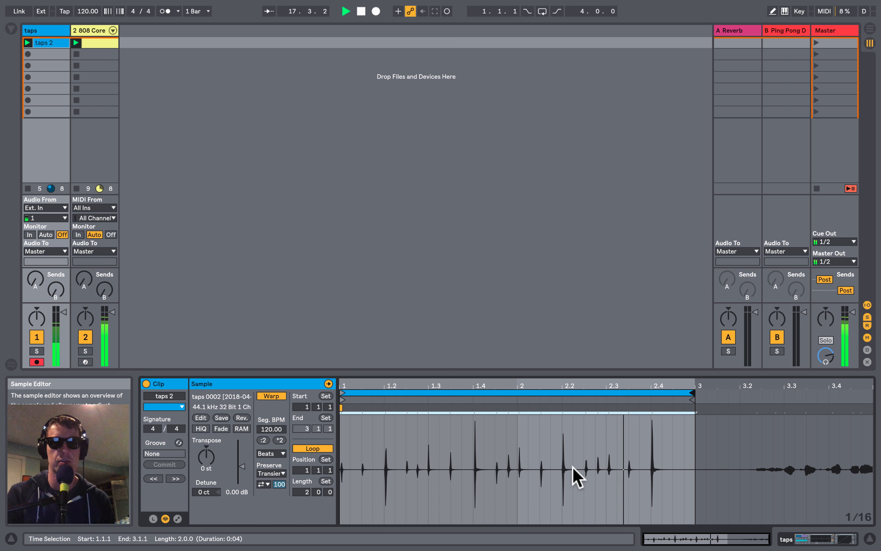
pyautogui.press('space')
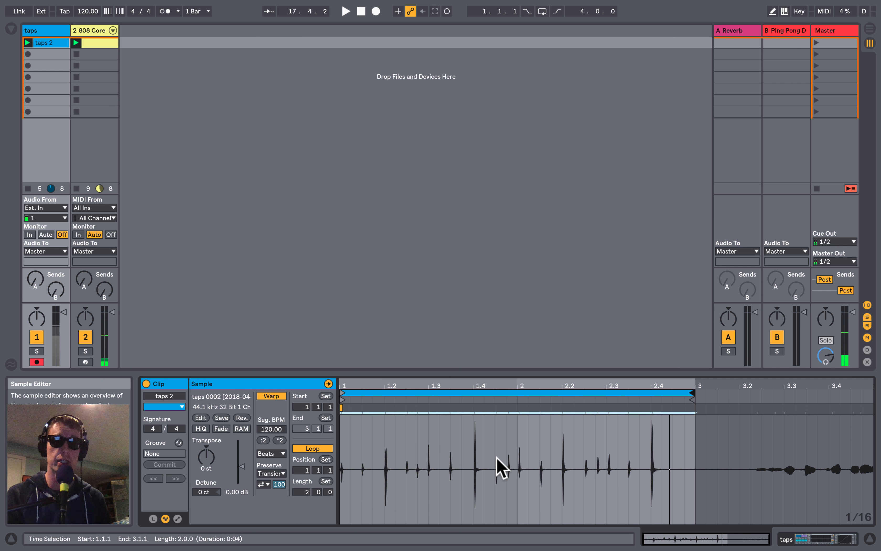
pyautogui.rightClick(499, 468)
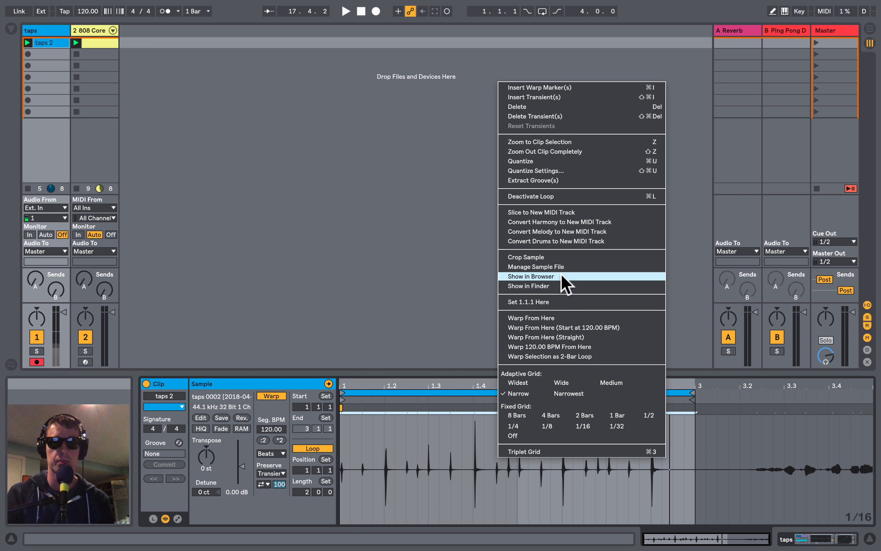
pyautogui.click(570, 180)
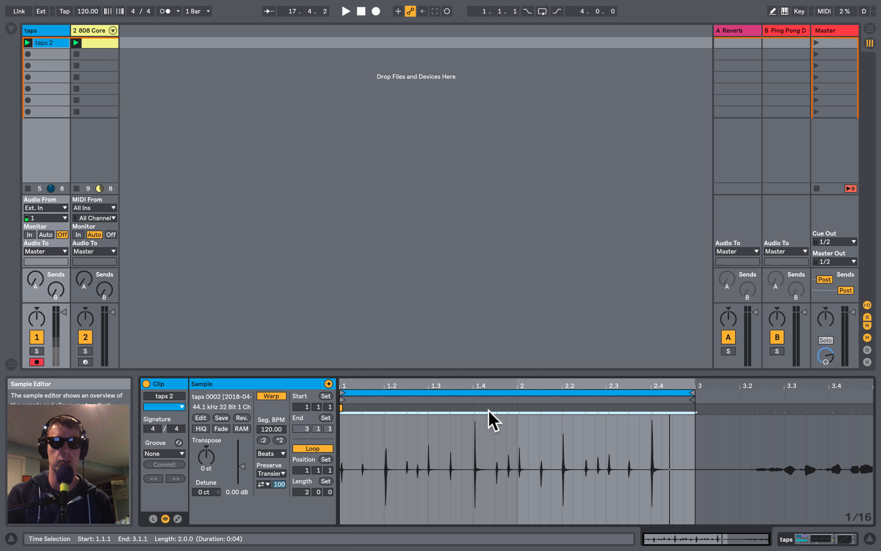
# - In the Groove Pool, set the taps 2 groove to Timing 0% and Velocity 55%, and apply it to the 808 Core Kit clip
pyautogui.click(11, 30)
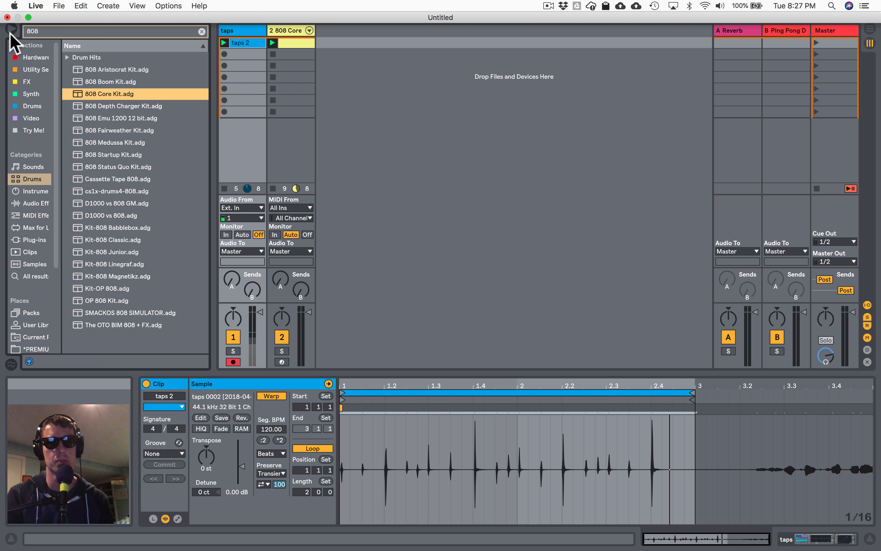
pyautogui.click(12, 363)
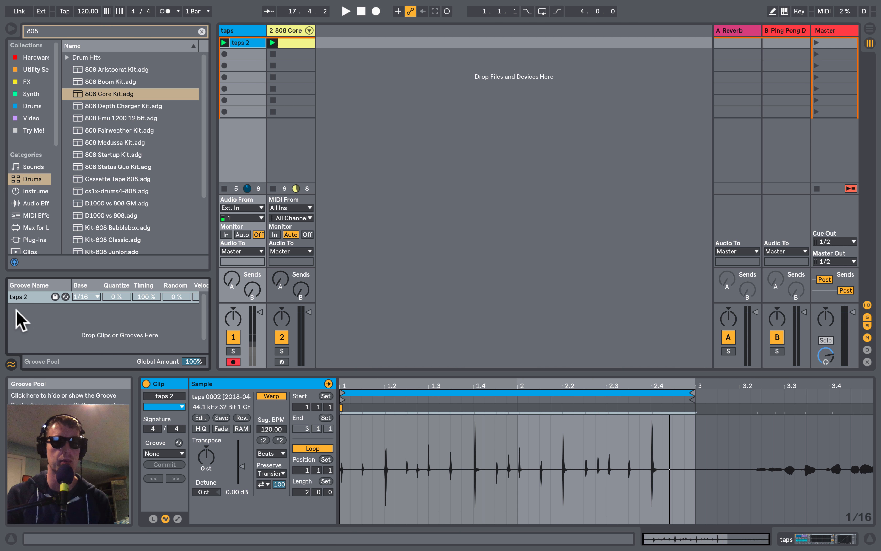
pyautogui.moveTo(214, 296); pyautogui.dragTo(241, 299)
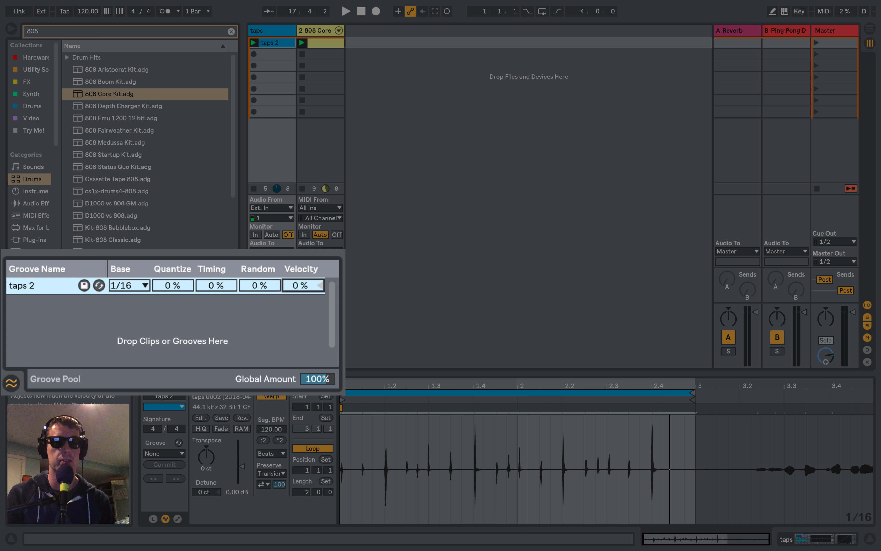
pyautogui.moveTo(215, 296); pyautogui.dragTo(216, 291)
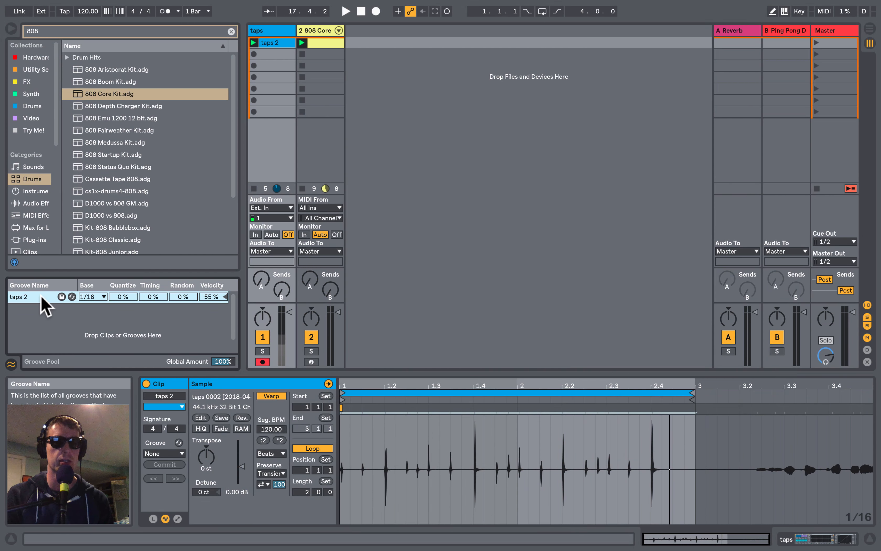
pyautogui.moveTo(41, 296); pyautogui.dragTo(326, 46)
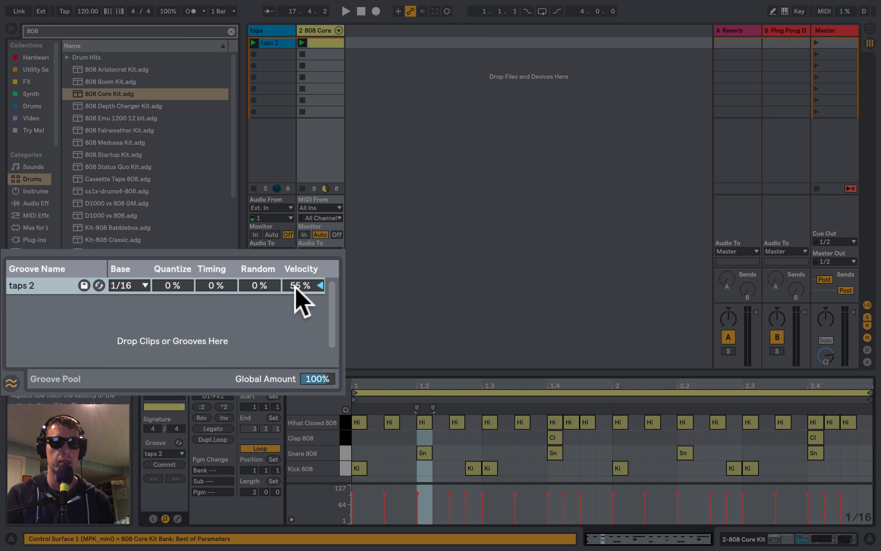
# - Play the 808 beat without the taps clip and compare the groove at different Velocity amounts, including 0%, 30% and 91%
pyautogui.click(295, 287)
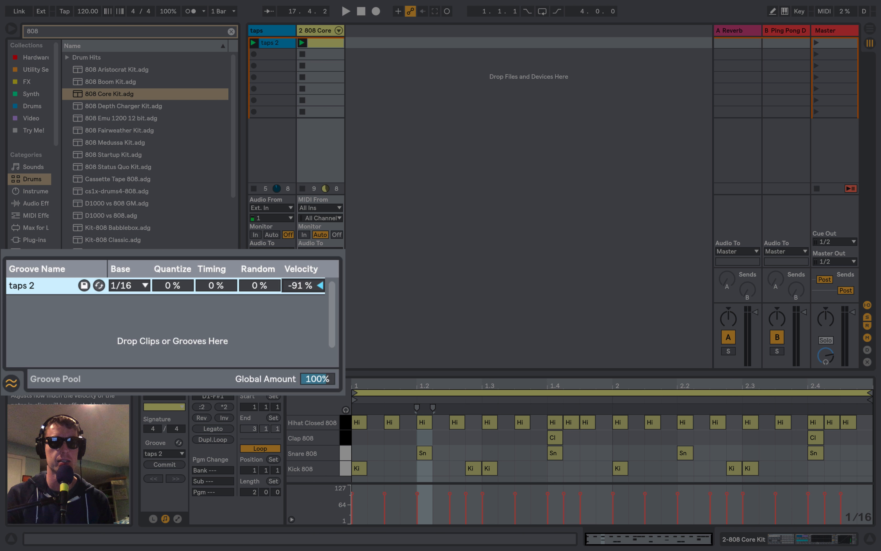
pyautogui.click(318, 283)
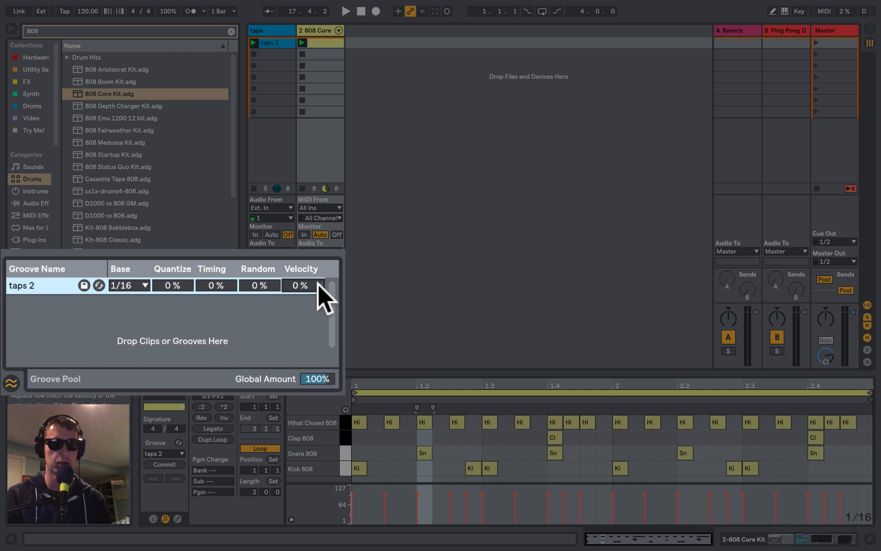
pyautogui.press('space')
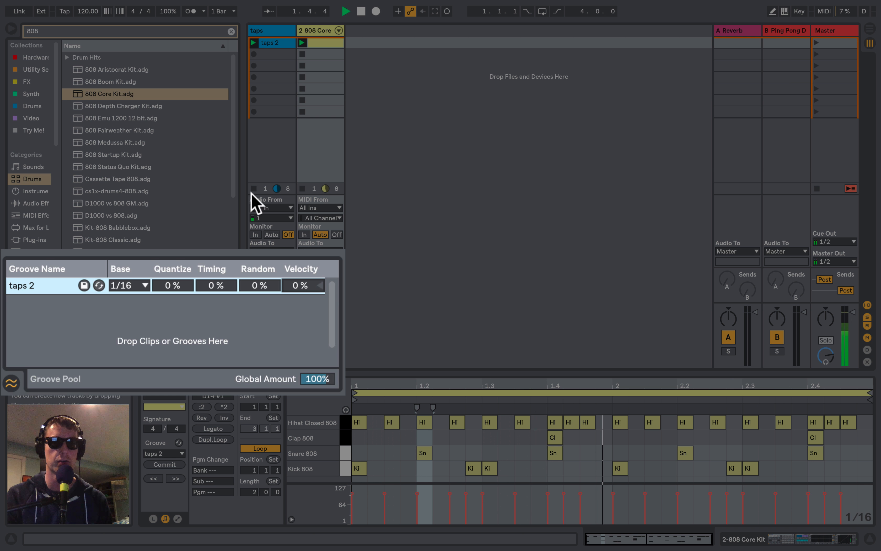
pyautogui.click(301, 285)
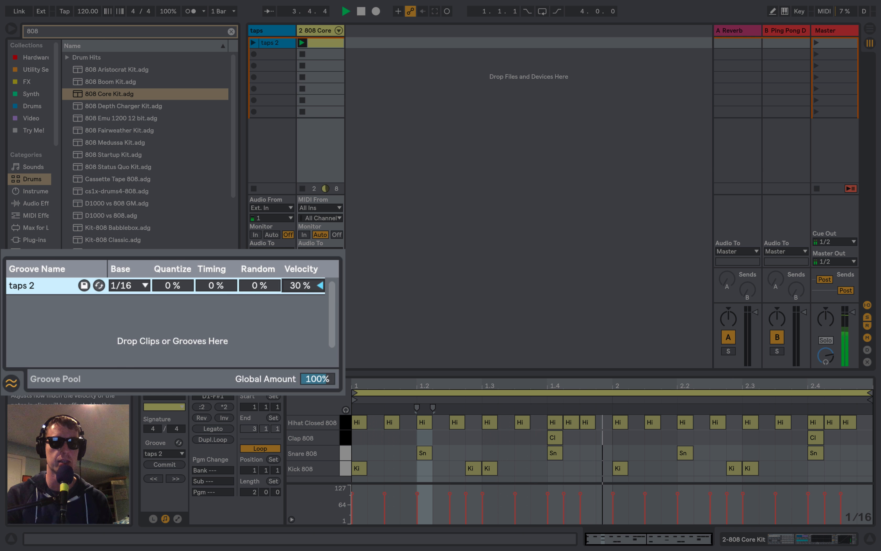
pyautogui.moveTo(302, 285); pyautogui.dragTo(302, 281)
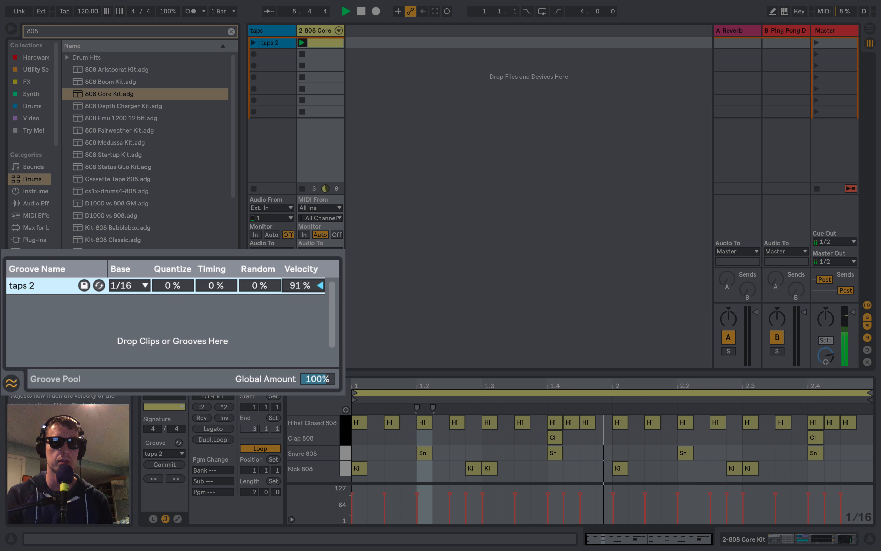
pyautogui.moveTo(302, 285); pyautogui.dragTo(302, 285)
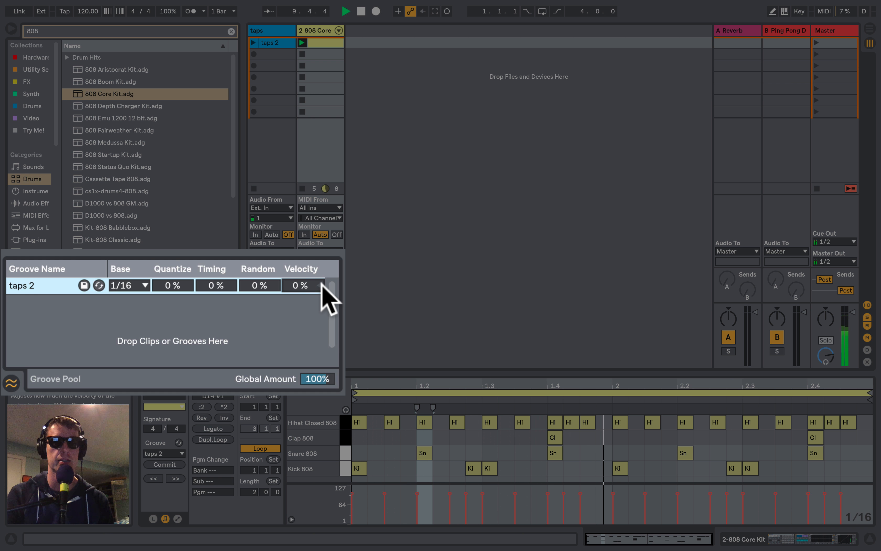
# - Set the taps 2 groove's Velocity to 100% and commit the groove to the 808 Core Kit clip
pyautogui.moveTo(304, 284); pyautogui.dragTo(303, 284)
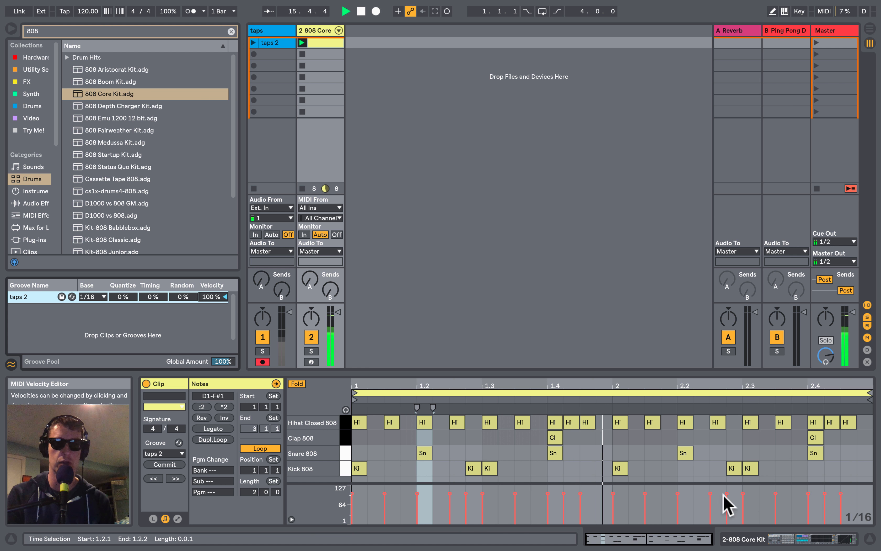
pyautogui.click(167, 464)
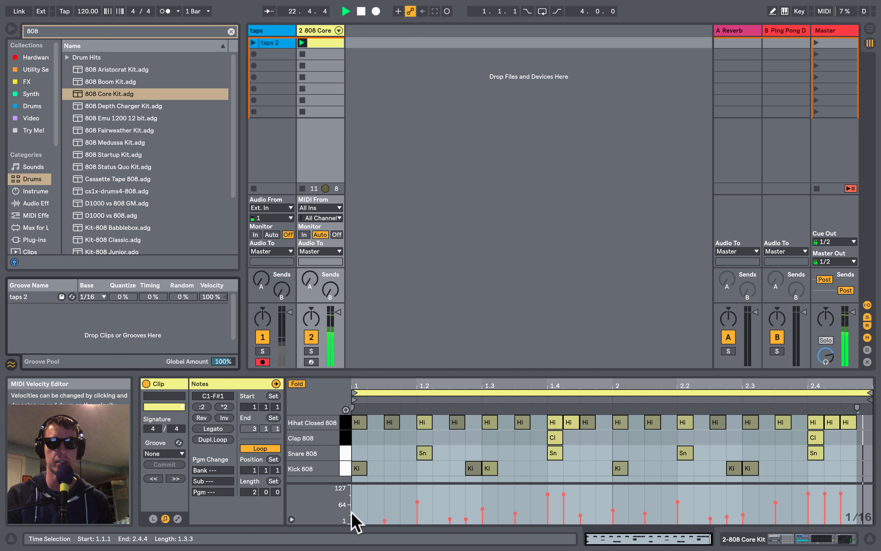
# - Raise the velocity of the kick on the first beat to about 93 and the kick at bar 2 to 96
pyautogui.click(359, 470)
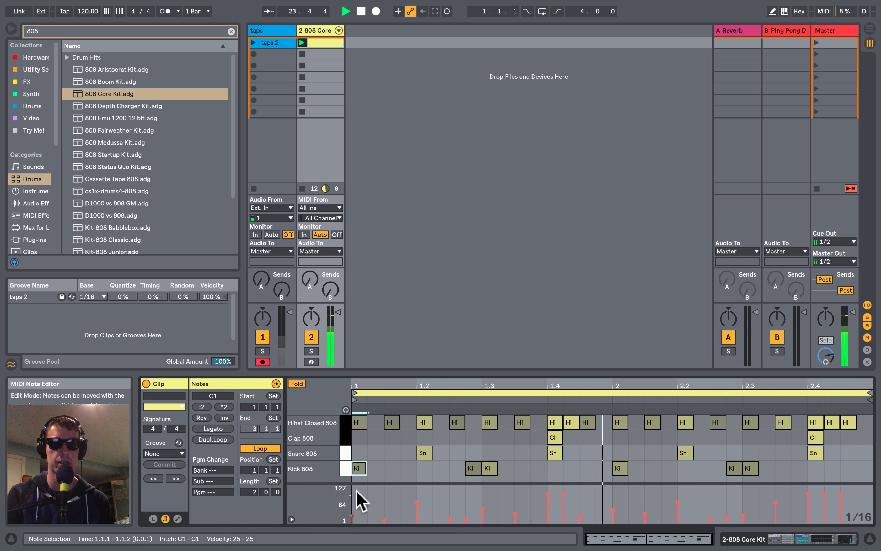
pyautogui.moveTo(352, 518)
pyautogui.mouseDown()
pyautogui.moveTo(352, 496)
pyautogui.moveTo(351, 514)
pyautogui.mouseUp()
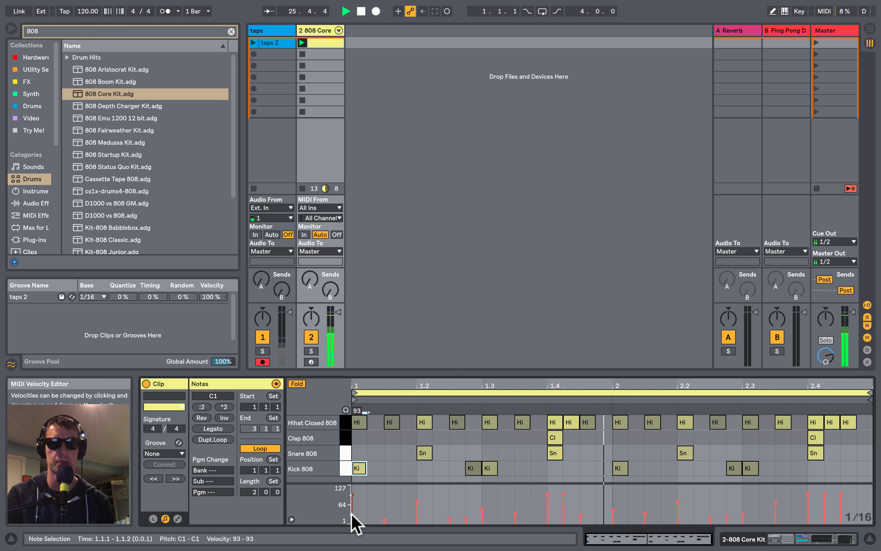
pyautogui.moveTo(614, 509); pyautogui.dragTo(613, 495)
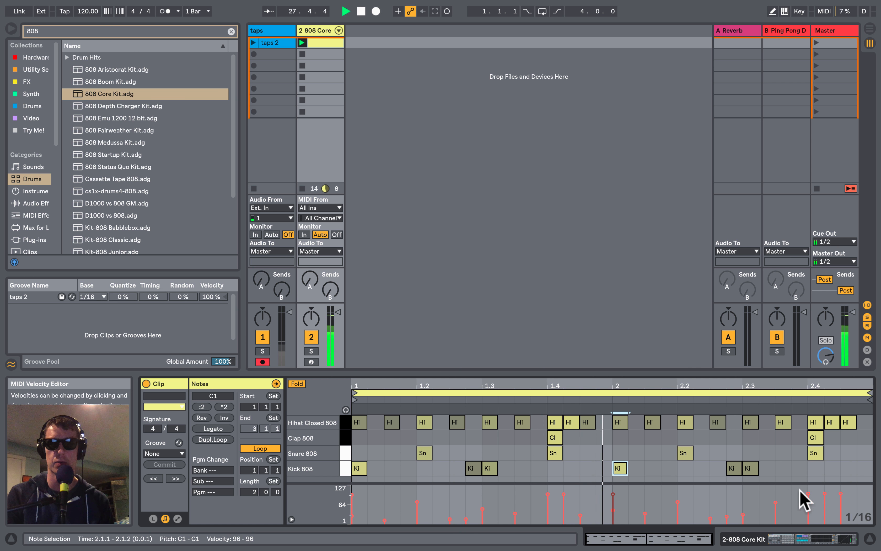
# - Lower the velocities of the last two closed hi-hats to about 66 and 33, and the last snare to about 73
pyautogui.moveTo(825, 500); pyautogui.dragTo(824, 504)
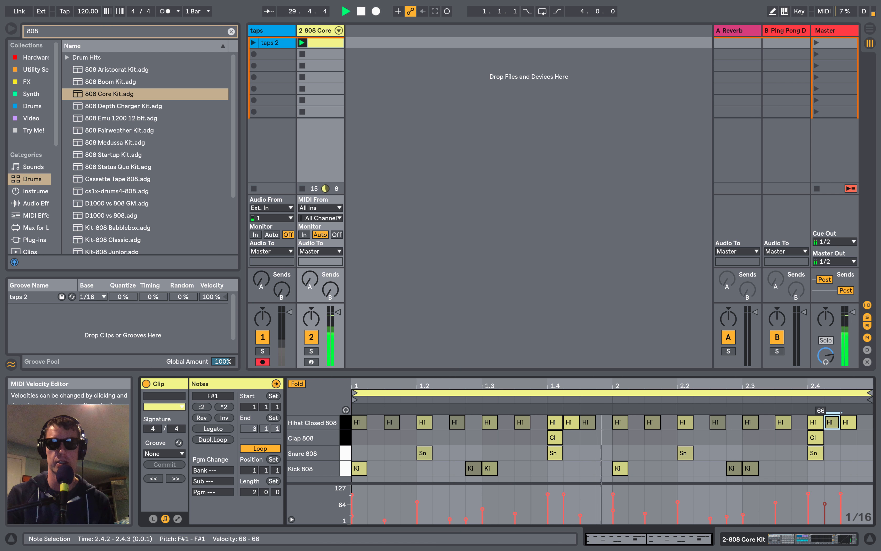
pyautogui.click(840, 497)
pyautogui.moveTo(841, 493); pyautogui.dragTo(841, 512)
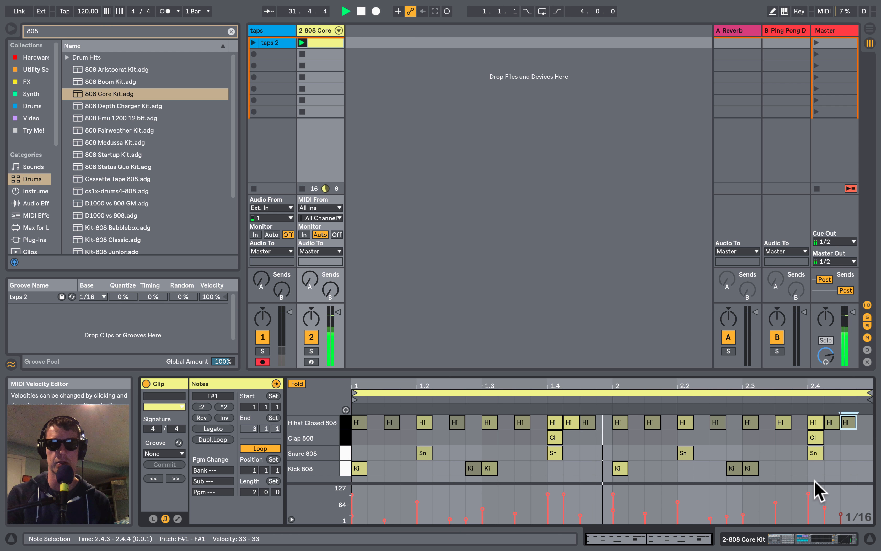
pyautogui.click(809, 500)
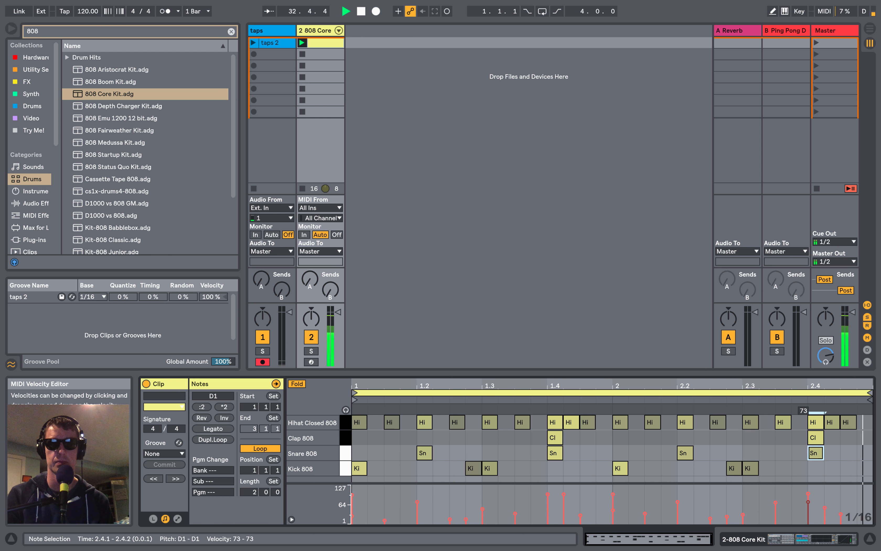
pyautogui.click(808, 493)
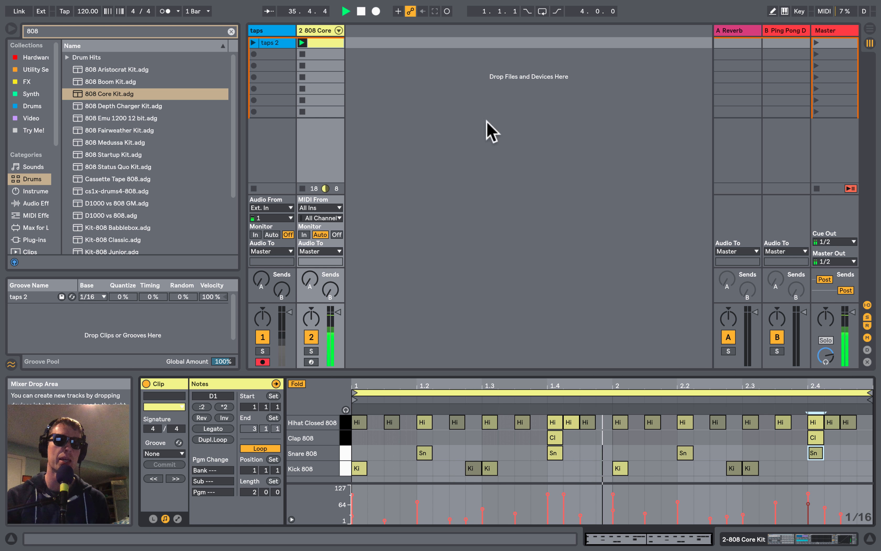
# - Review the taps clip's waveform and its Extract Groove(s) option, and reopen the 808 Core Kit clip's notes
pyautogui.click(281, 43)
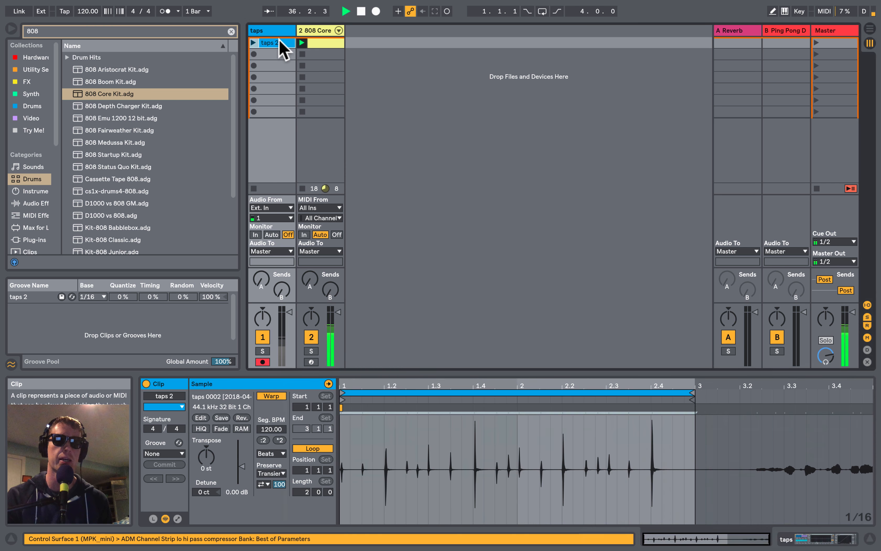
pyautogui.rightClick(553, 448)
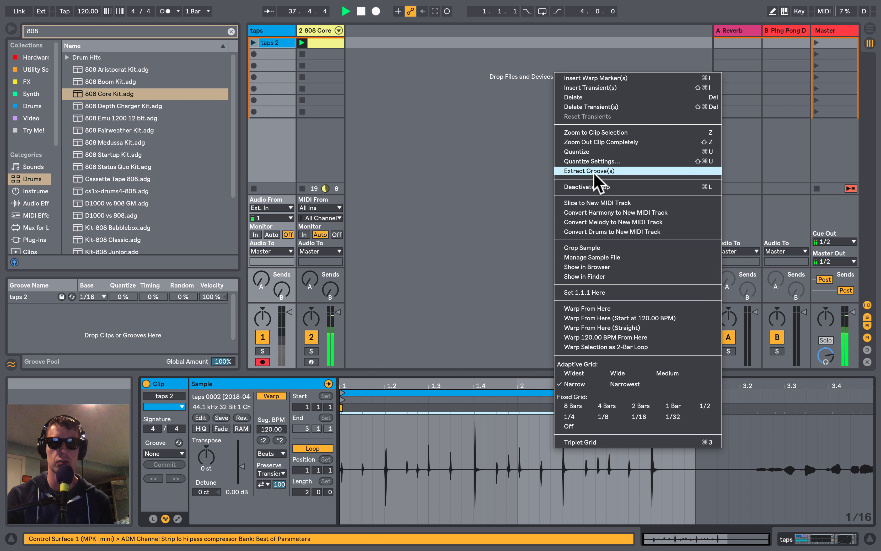
pyautogui.click(437, 254)
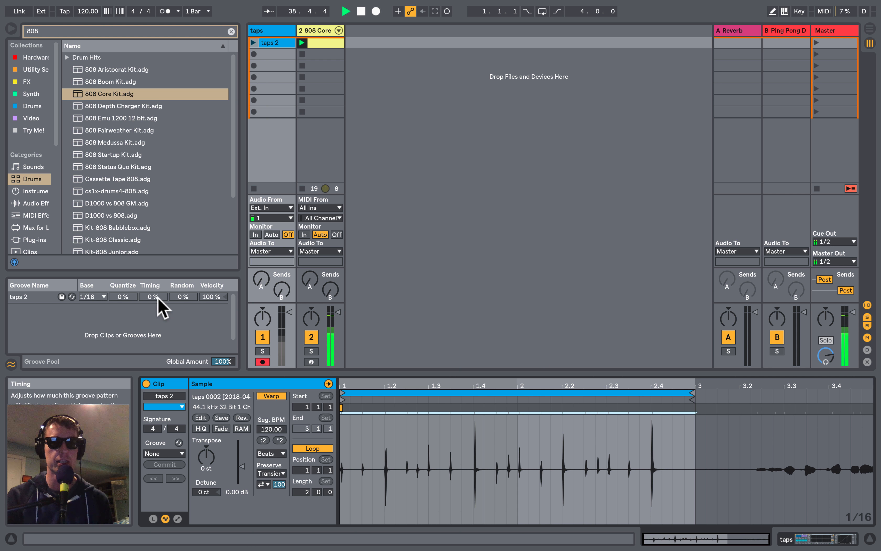
pyautogui.click(326, 45)
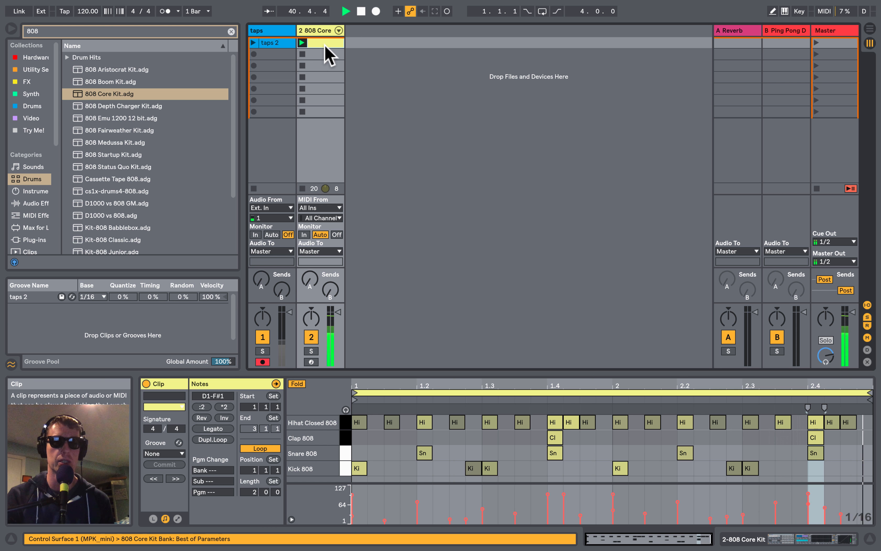